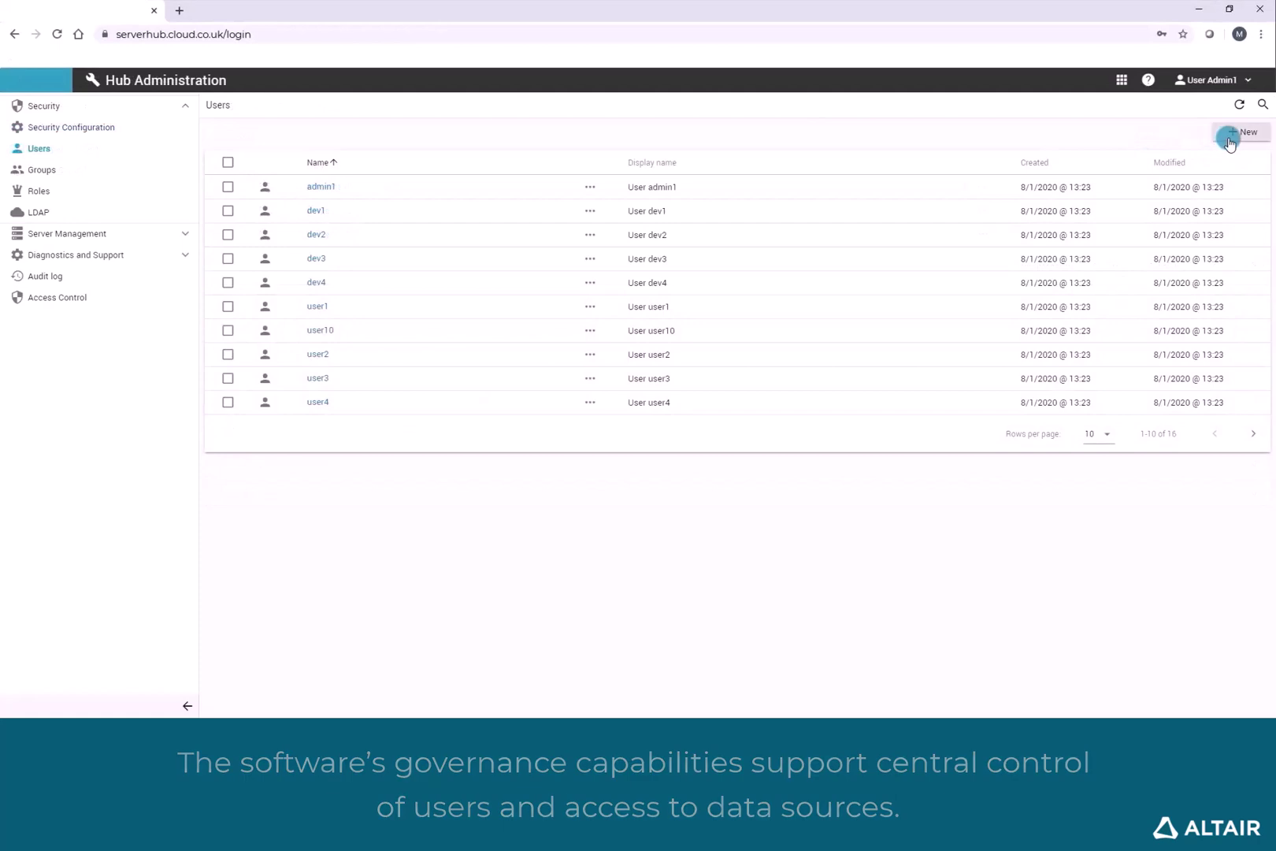
Start a new user account from the Hub Administration Users list
{"action": "left_click", "coordinate": [1236, 132]}
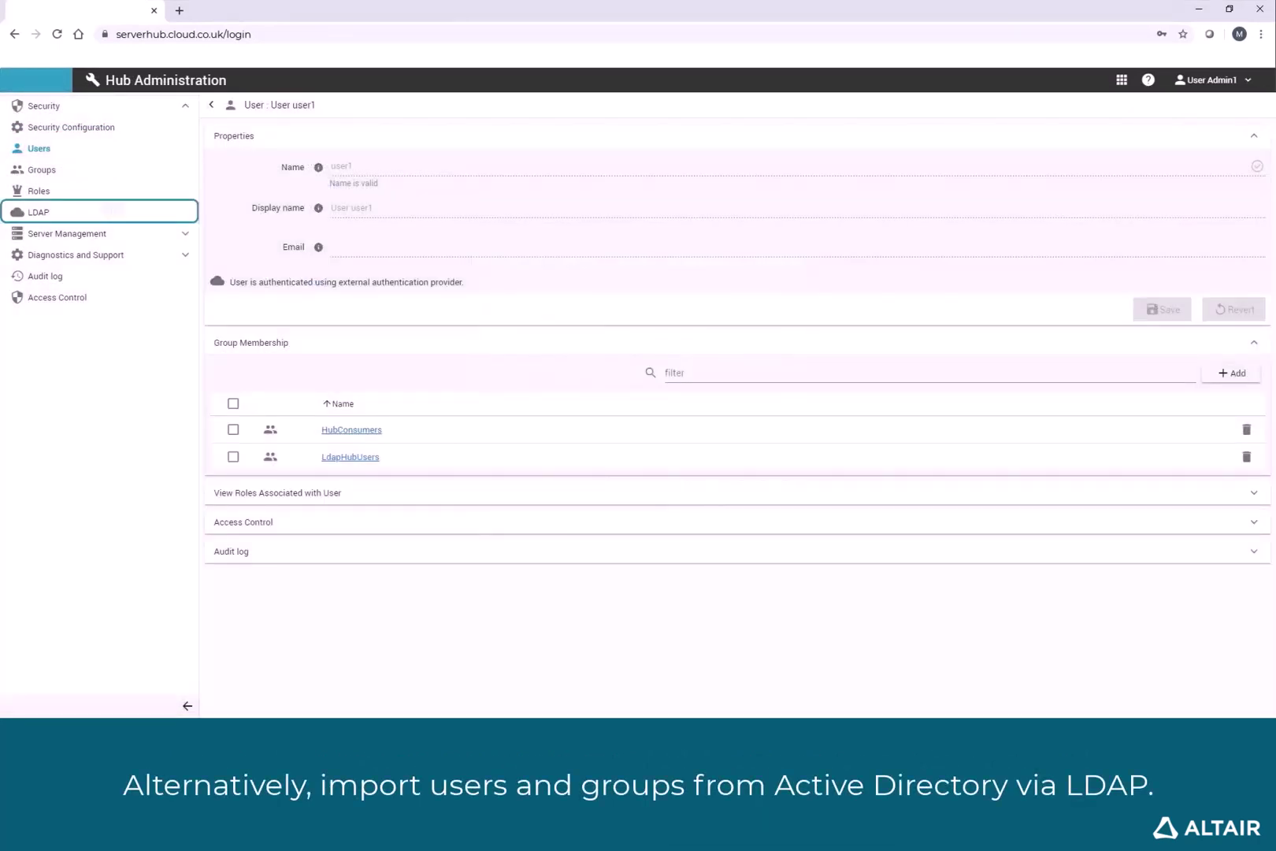
Bring up the LDAP configuration page showing the user and group import settings
{"action": "left_click", "coordinate": [113, 212]}
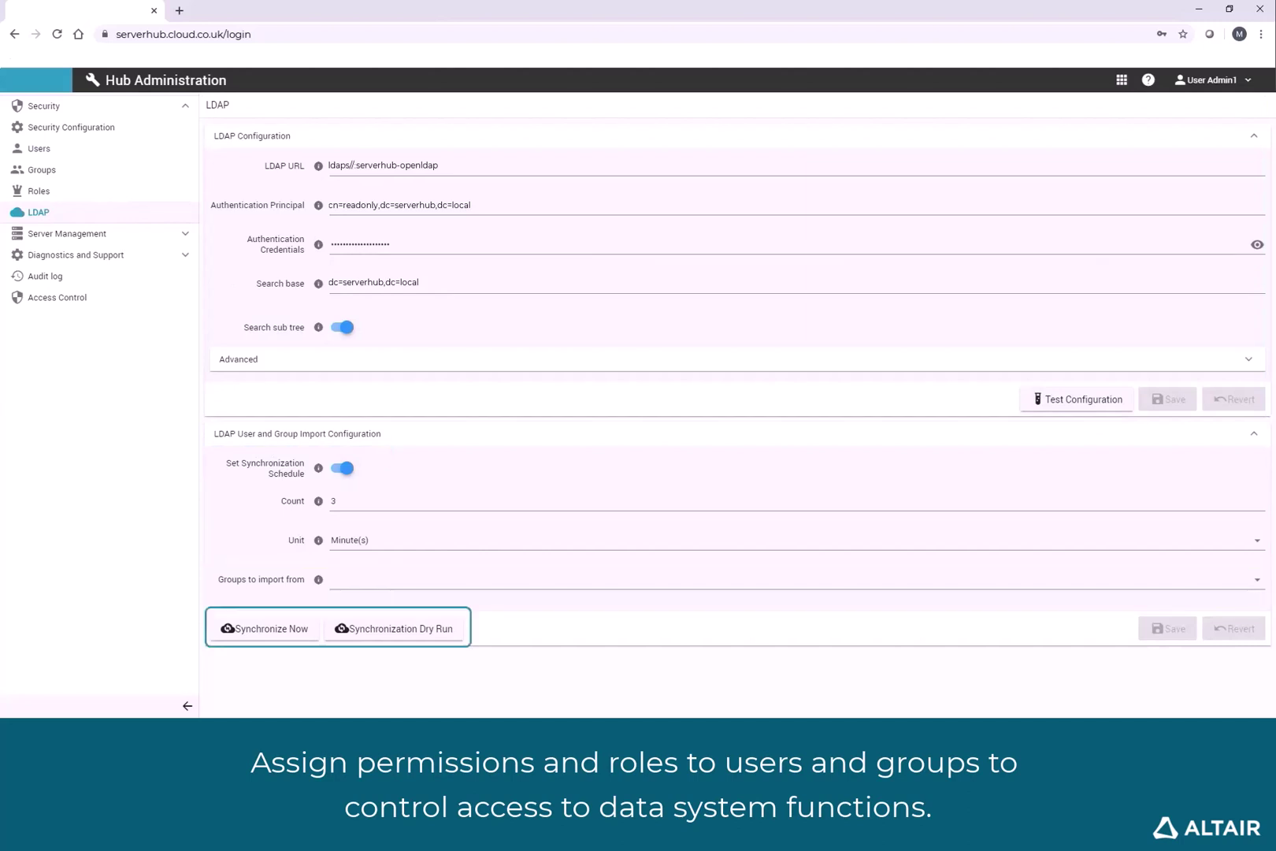
Expand the HubConsumers group's roles and start adding a role from the Select Role/s list
{"action": "left_click", "coordinate": [129, 167]}
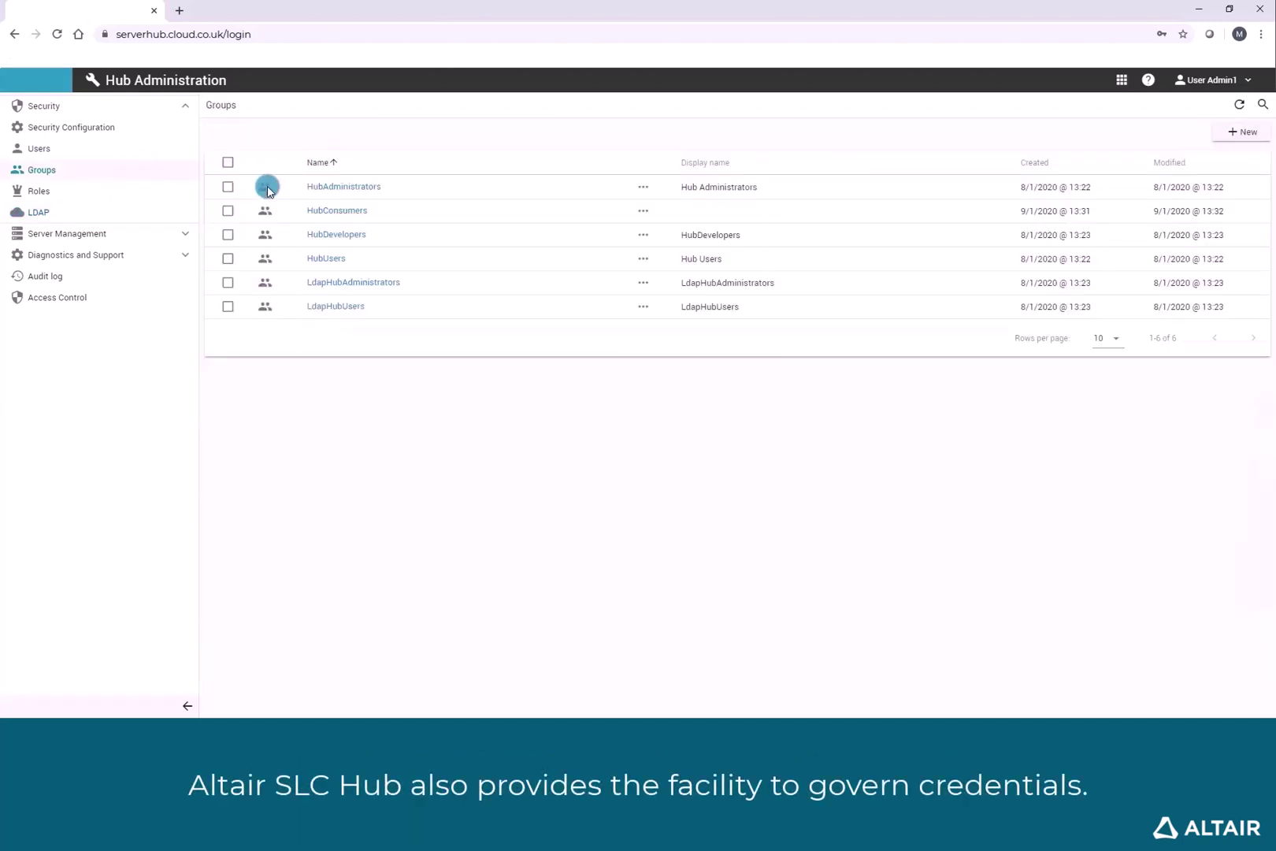
{"action": "left_click", "coordinate": [351, 210]}
{"action": "left_click", "coordinate": [1228, 441]}
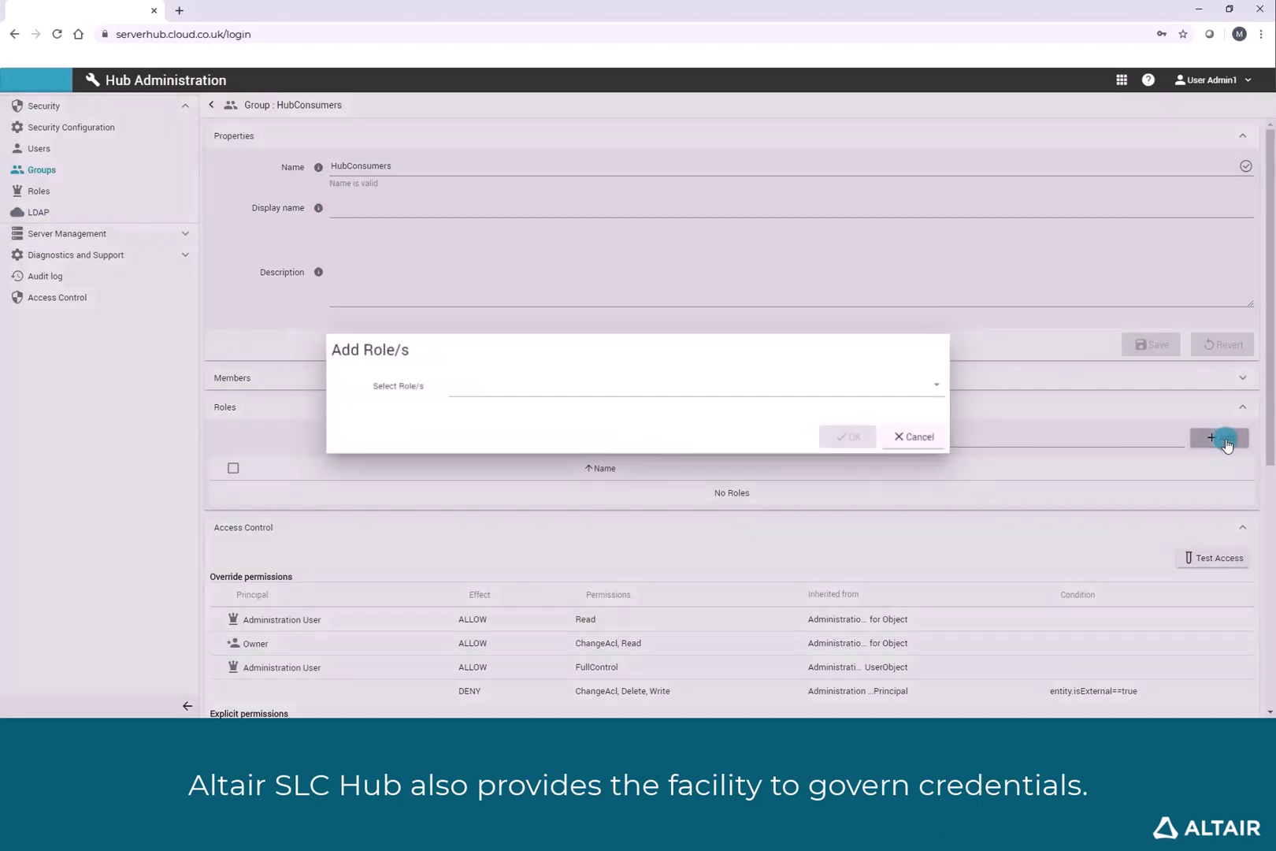
{"action": "left_click", "coordinate": [942, 387]}
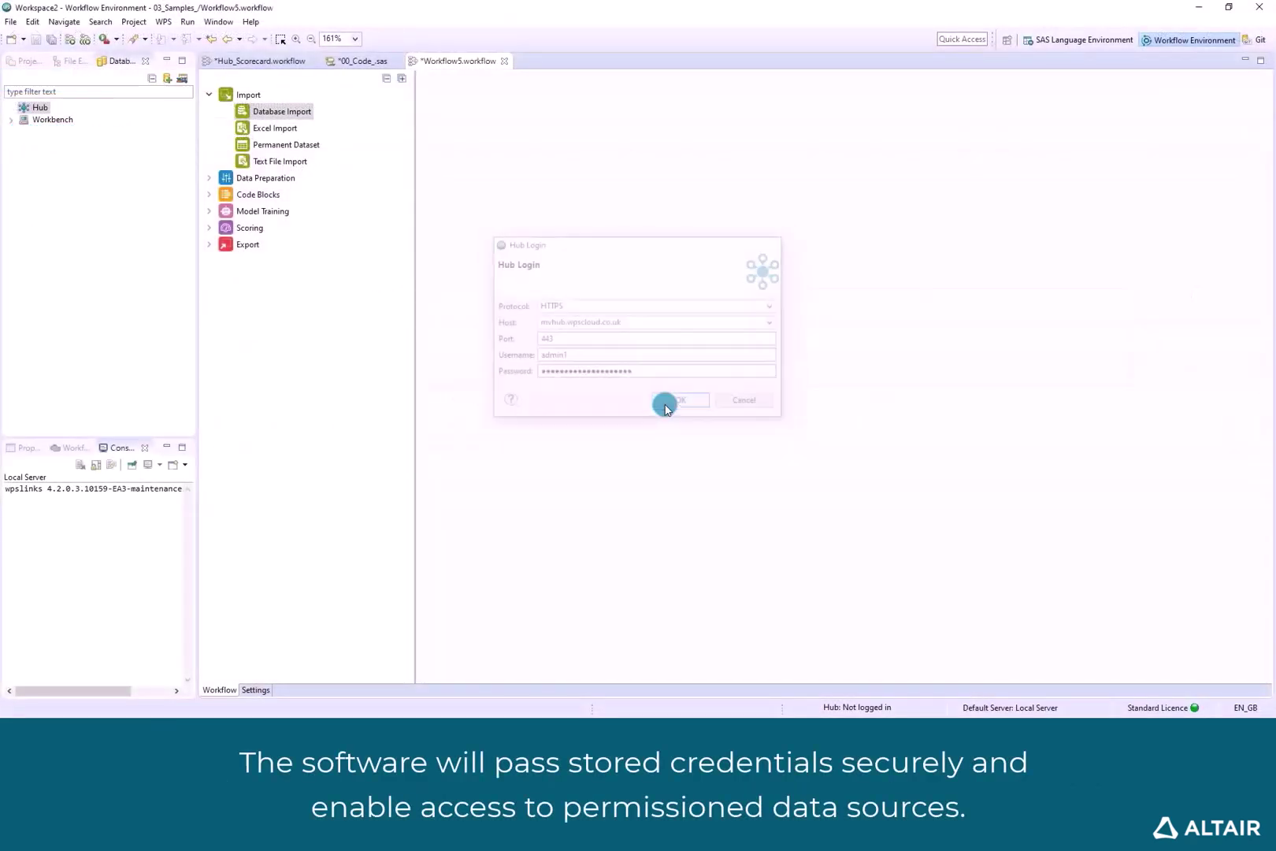
Connect the Northwind database using the AD_ authentication domain
{"action": "left_click", "coordinate": [935, 249]}
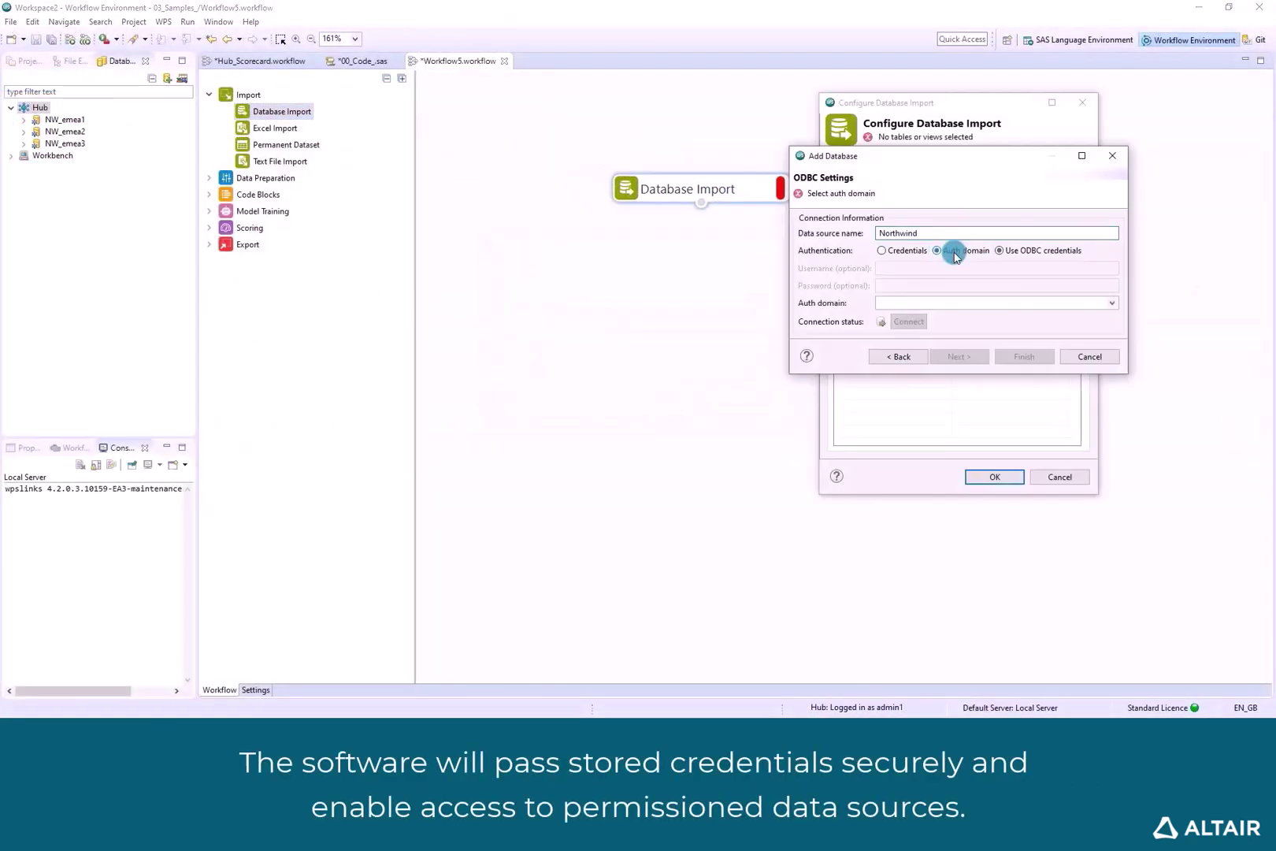
{"action": "left_click", "coordinate": [1111, 303]}
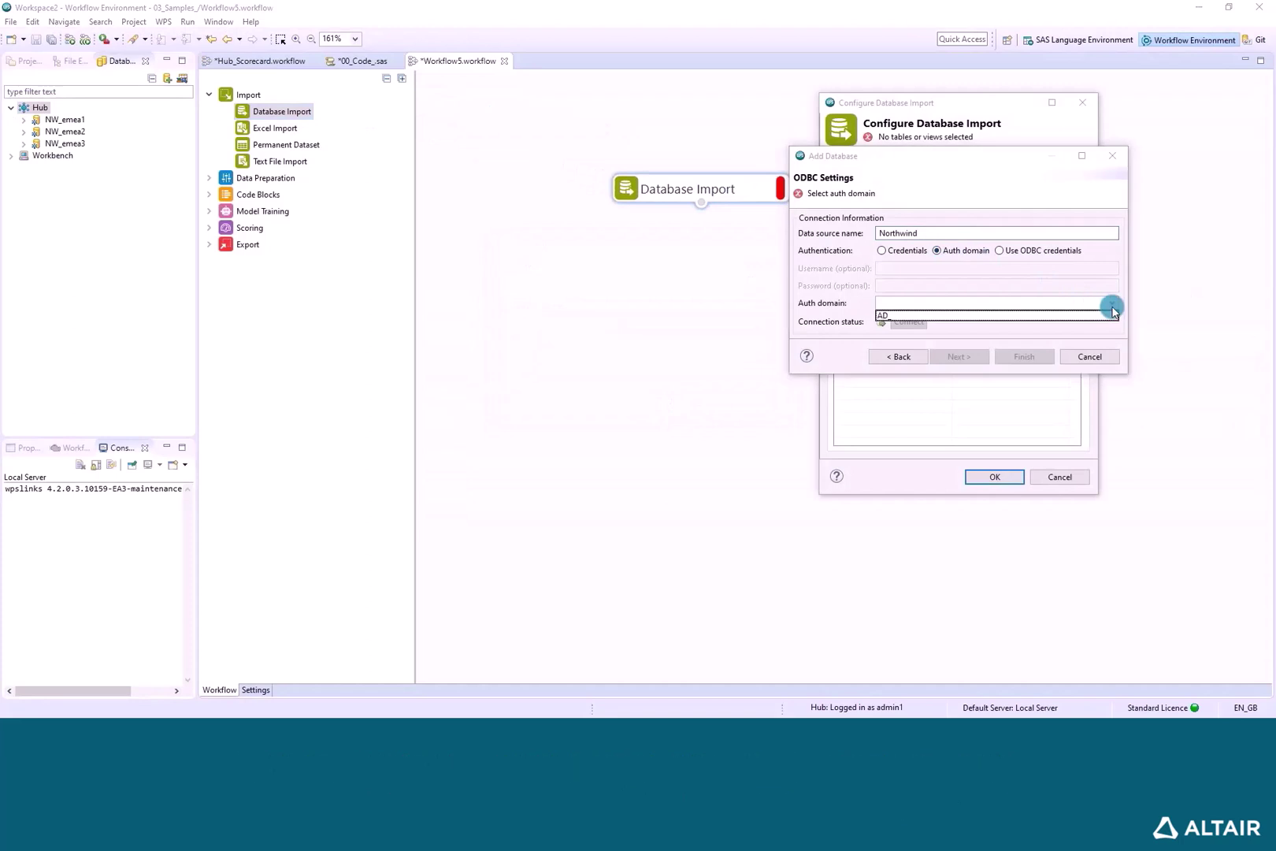
{"action": "left_click", "coordinate": [997, 315]}
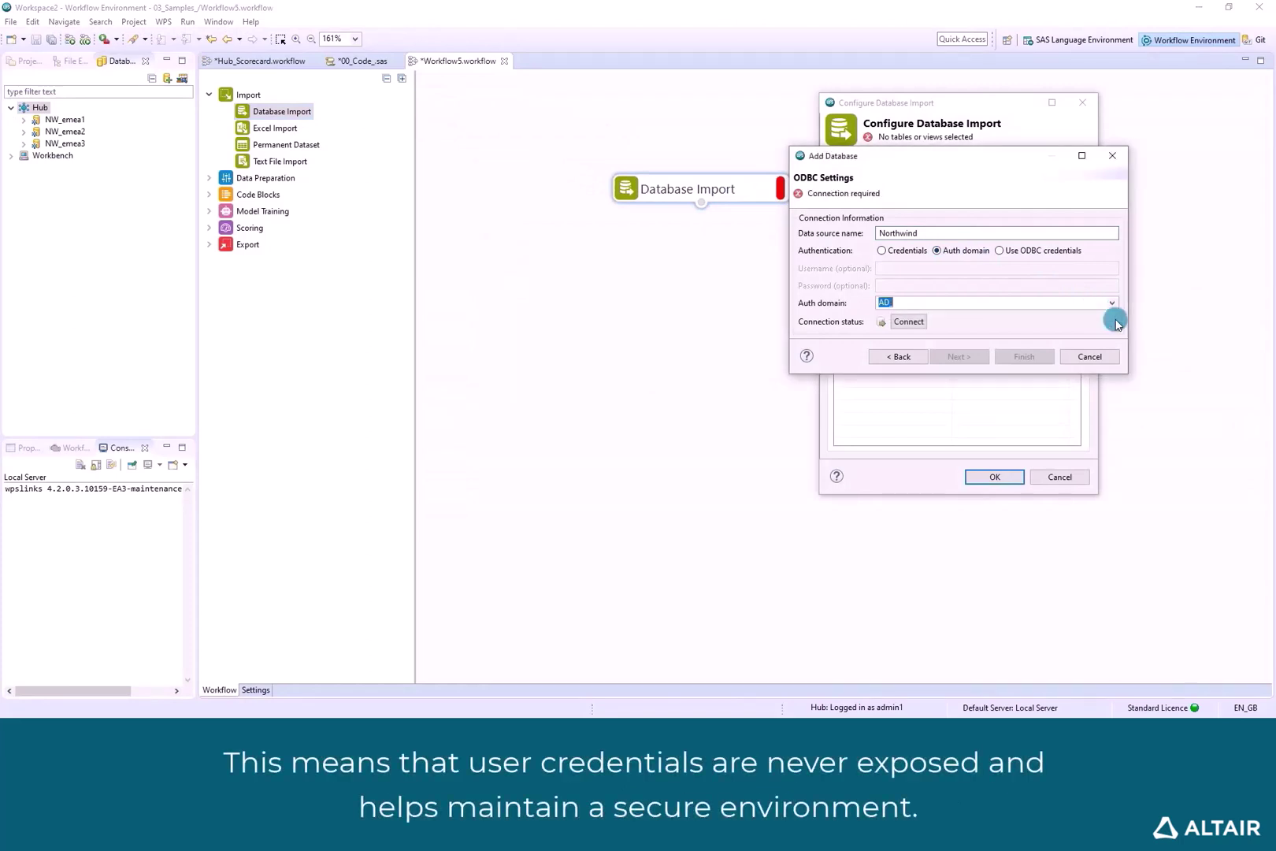
{"action": "left_click", "coordinate": [908, 320]}
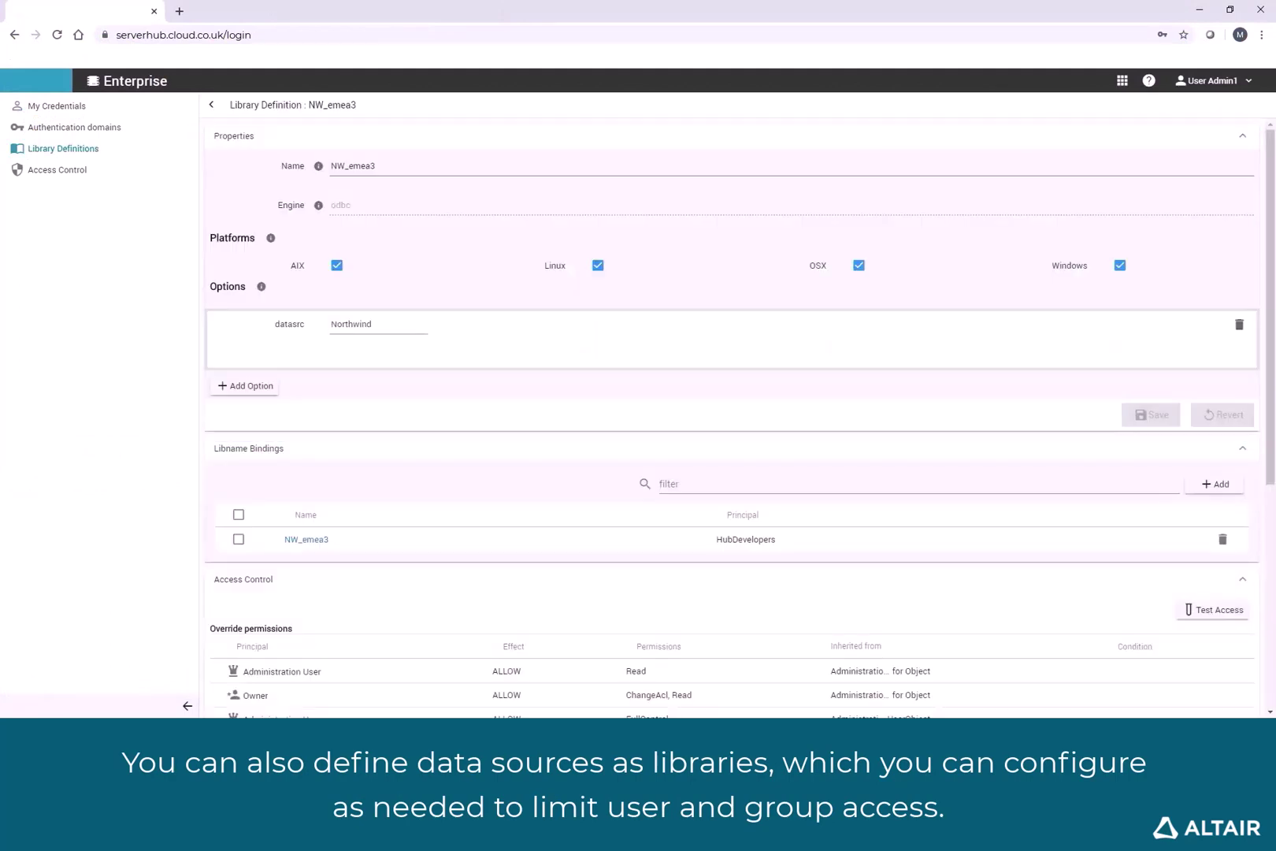
{"action": "scroll", "coordinate": [728, 448], "scroll_direction": "down", "scroll_amount": 3}
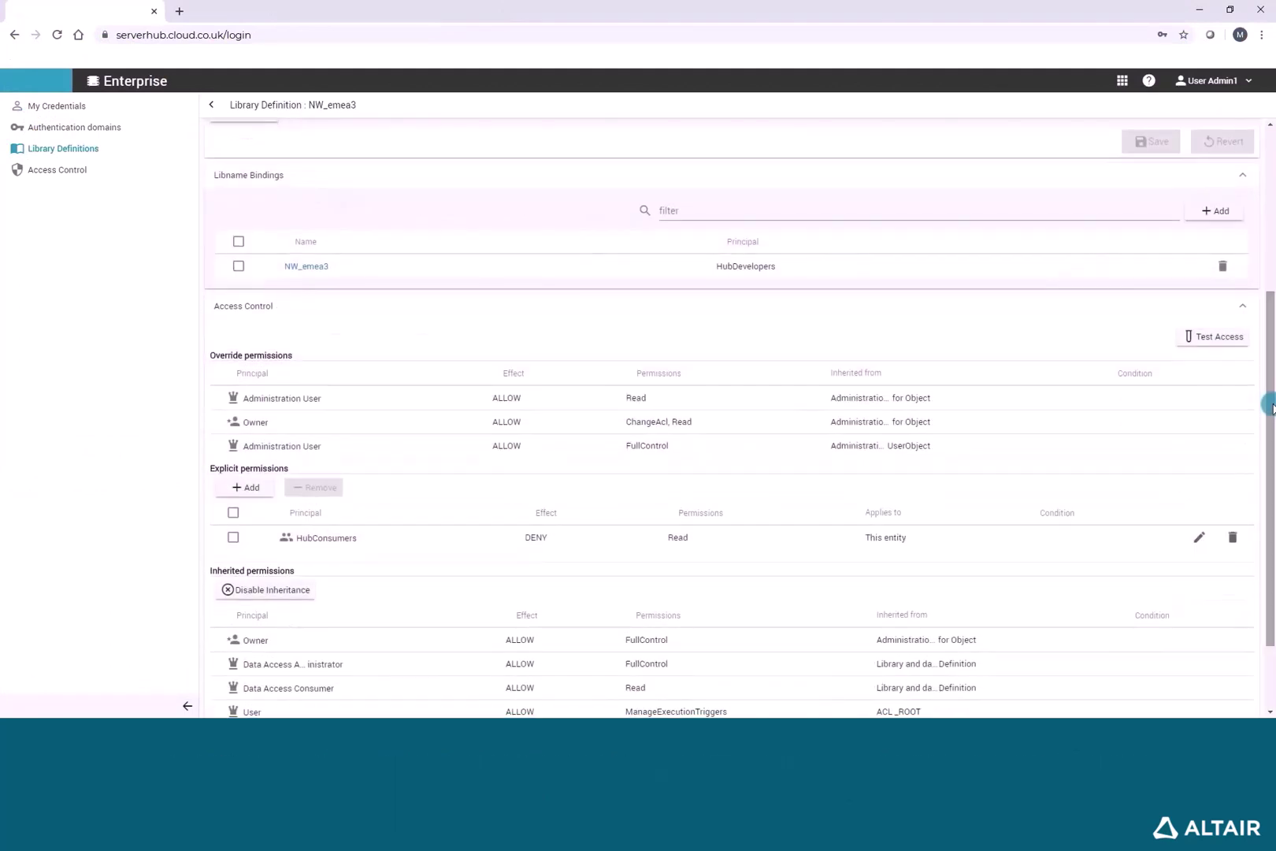
Edit and confirm the HubConsumers deny-read permission on the NW_emea3 library
{"action": "left_click", "coordinate": [1200, 537]}
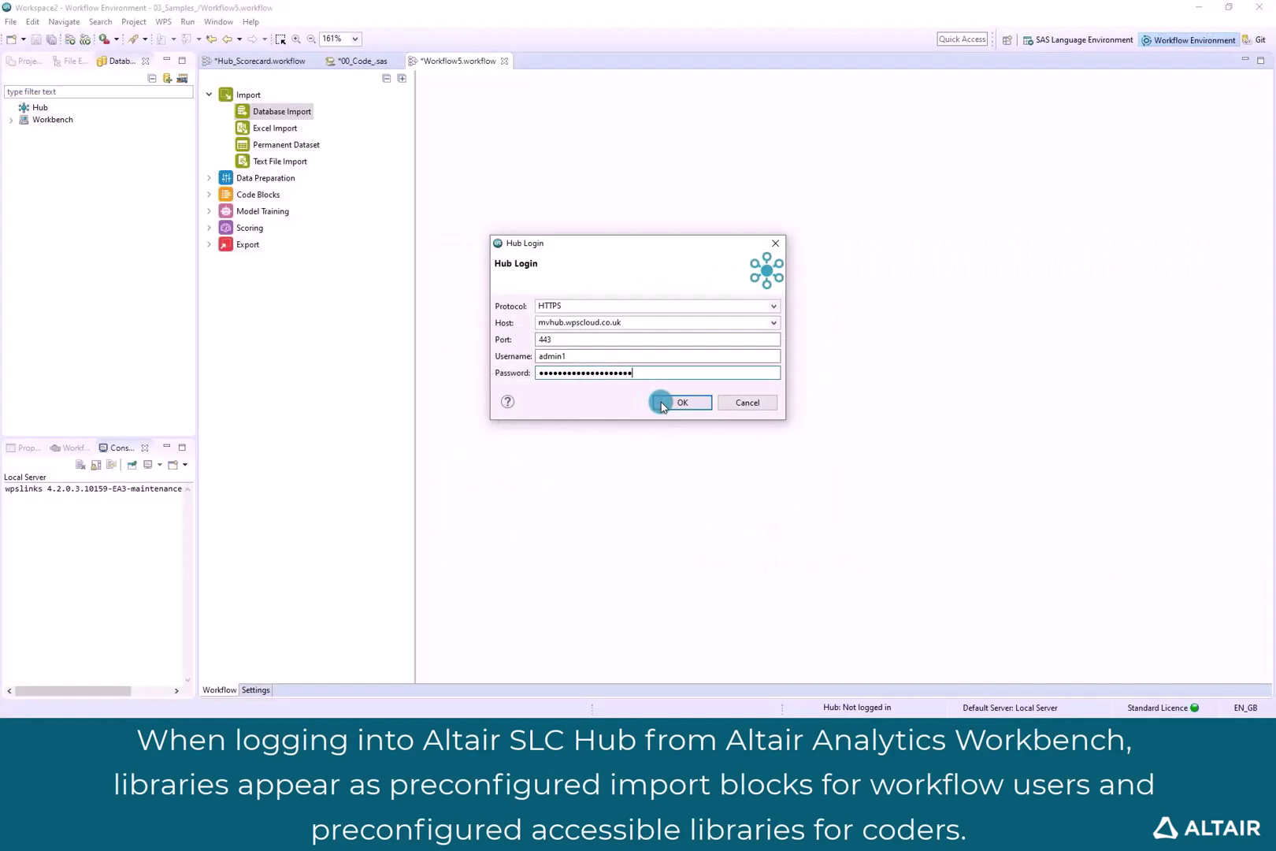
{"action": "left_click", "coordinate": [682, 403]}
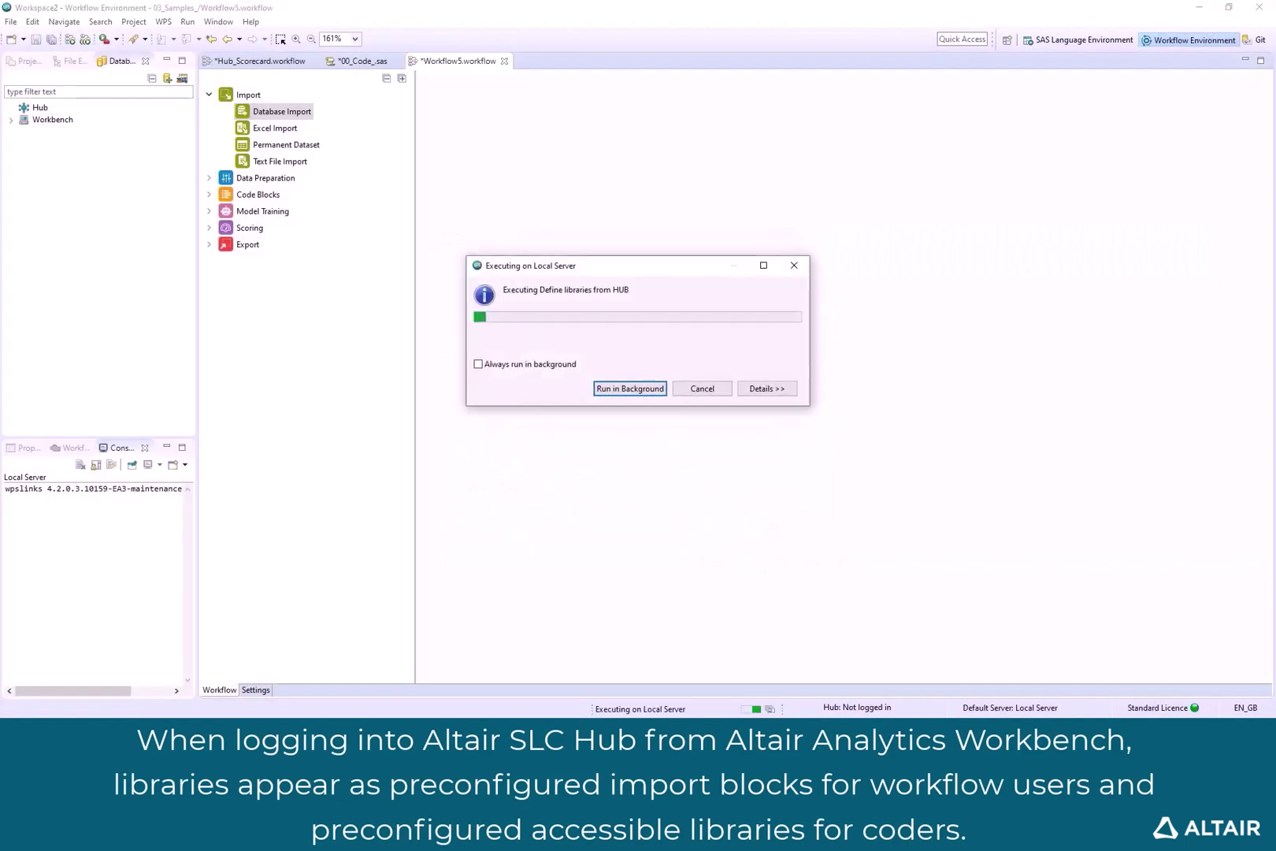
Add an NW_emea1 import to the workflow with Categories, CustomerCustomerDemo and CustomerDemographics tables
{"action": "left_click_drag", "start_coordinate": [63, 119], "coordinate": [773, 197]}
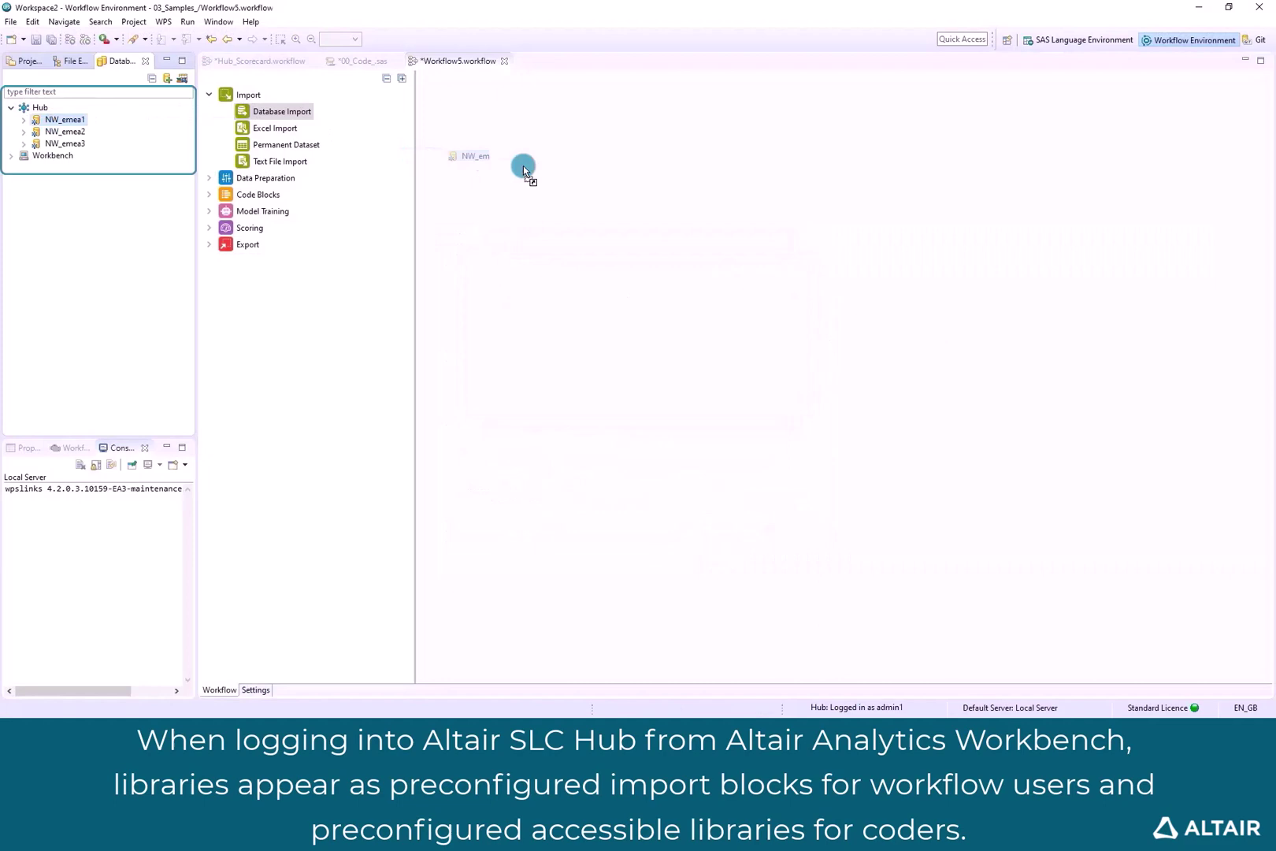
{"action": "double_click", "coordinate": [977, 242]}
{"action": "double_click", "coordinate": [977, 242]}
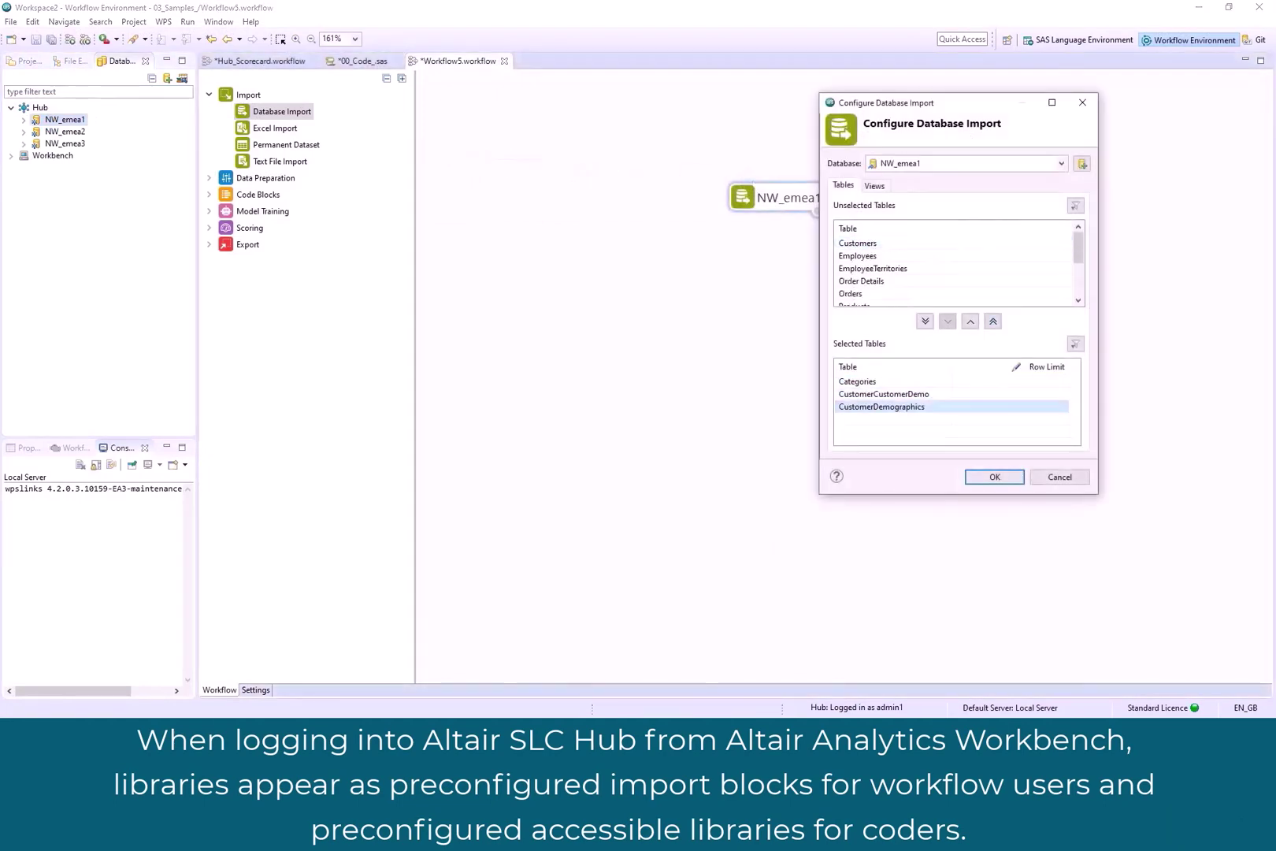
{"action": "left_click", "coordinate": [994, 476]}
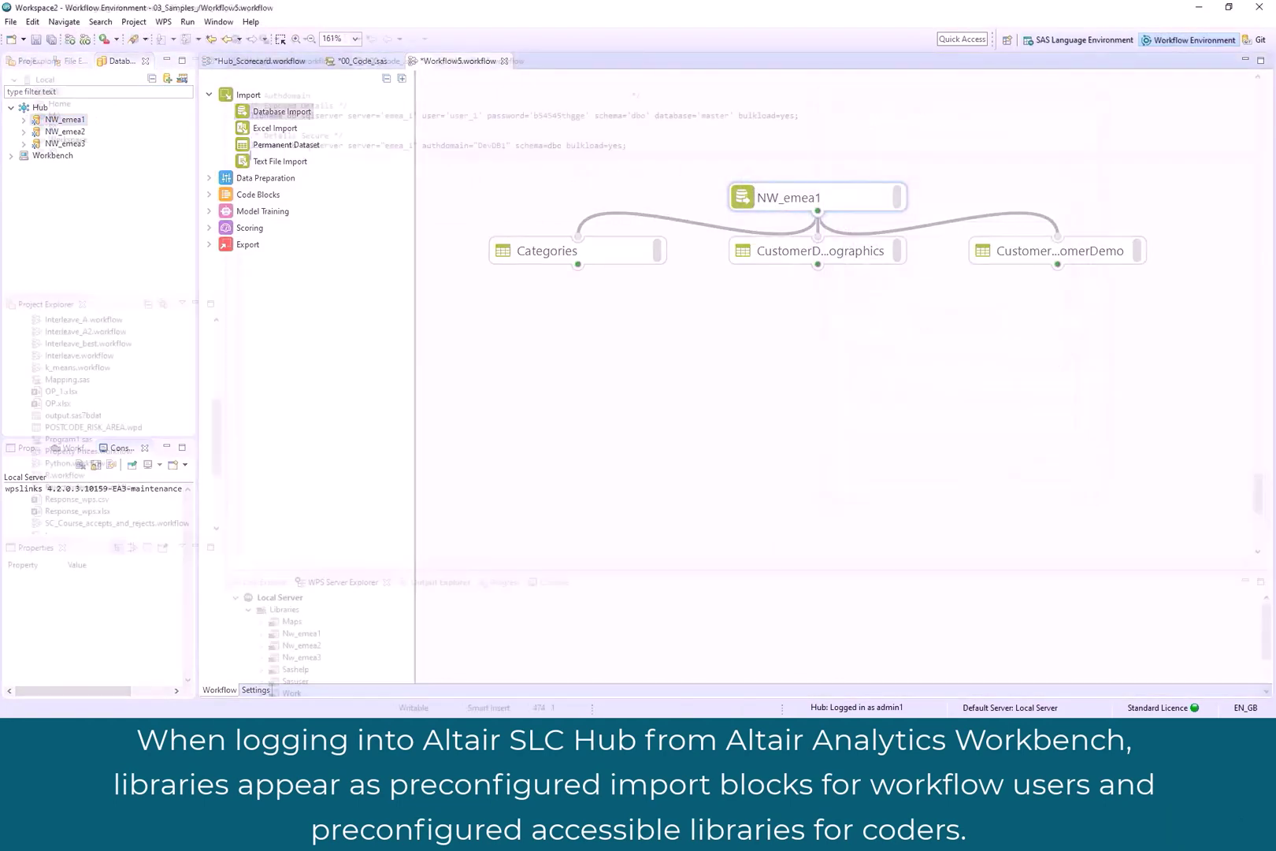